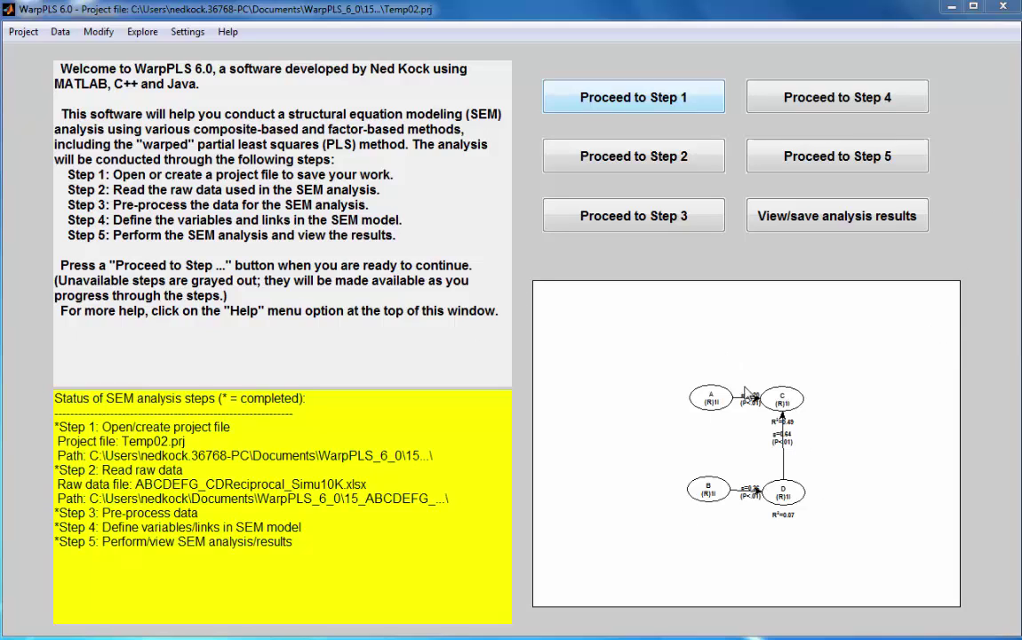
Review the completed SEM analysis results for the model with A, B, C and D.
click(831, 220)
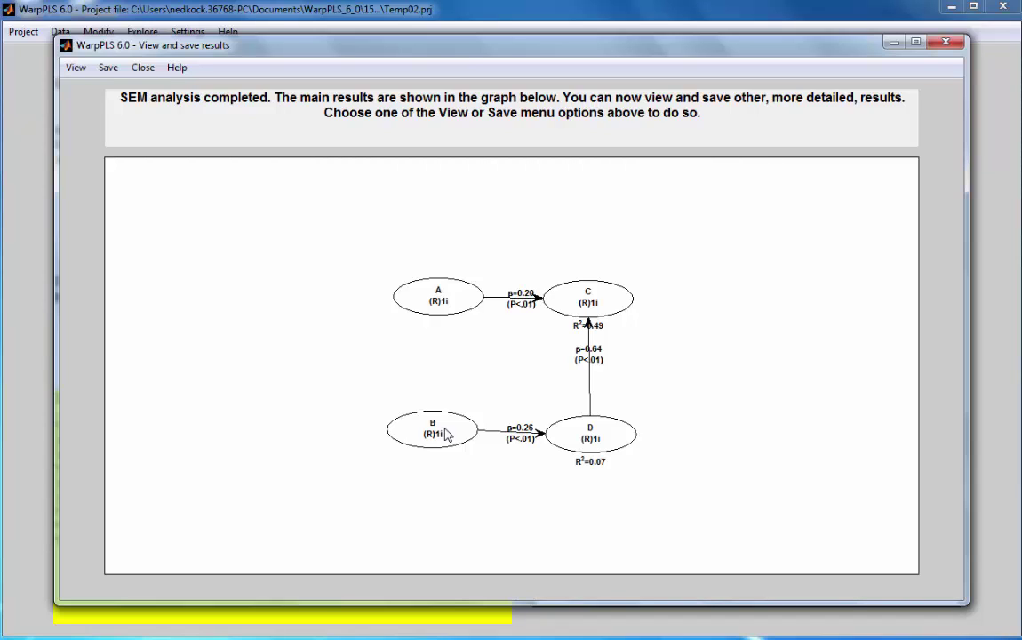
click(945, 45)
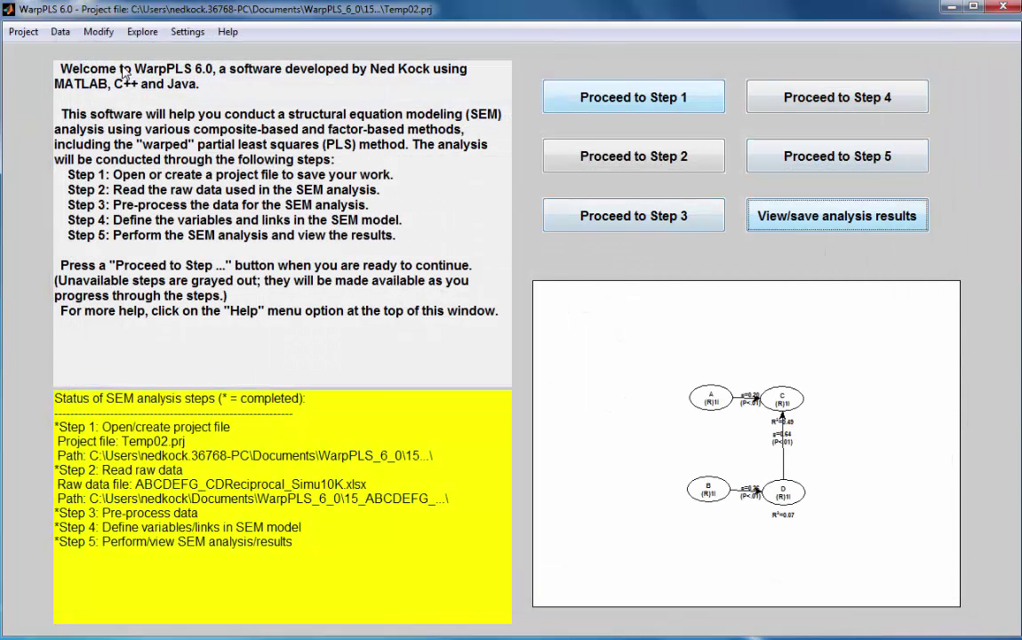
Set up an instrumental variable for C in single stochastic variation sharing mode, with latent variable B as the instrument.
click(142, 34)
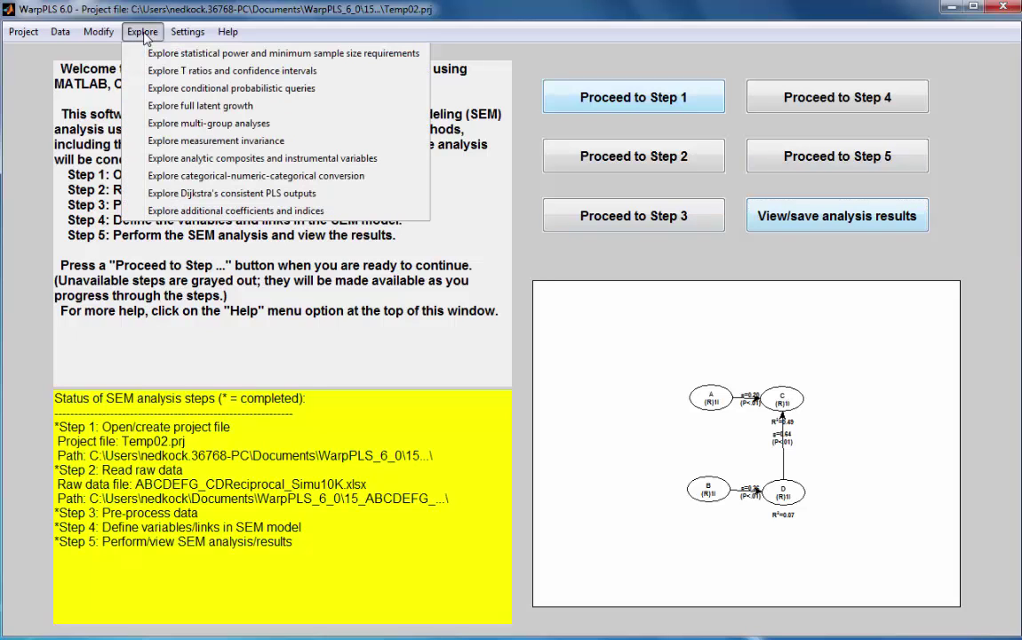
click(216, 160)
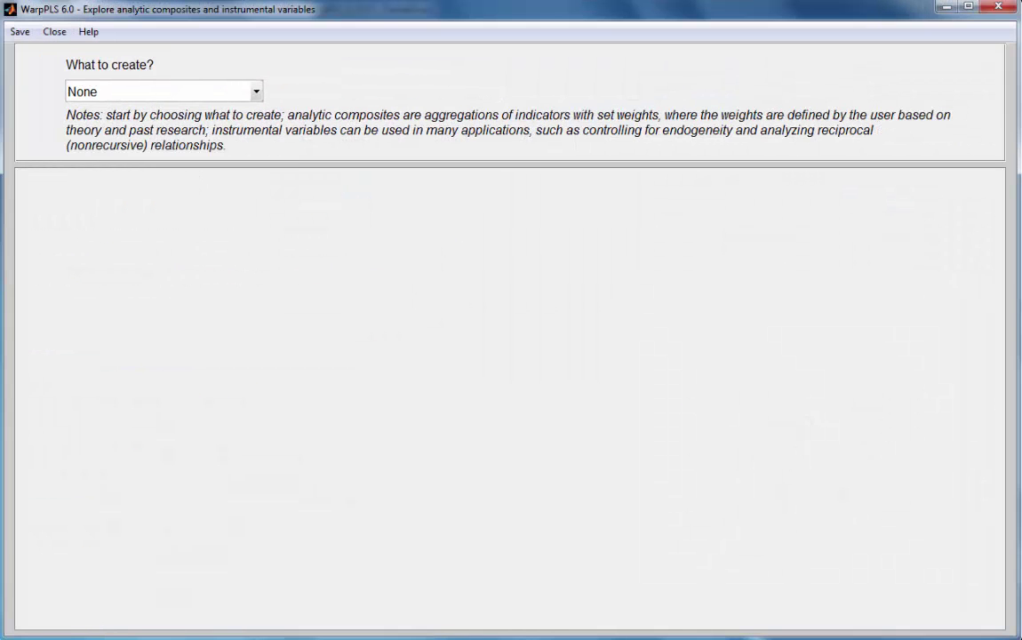
click(258, 92)
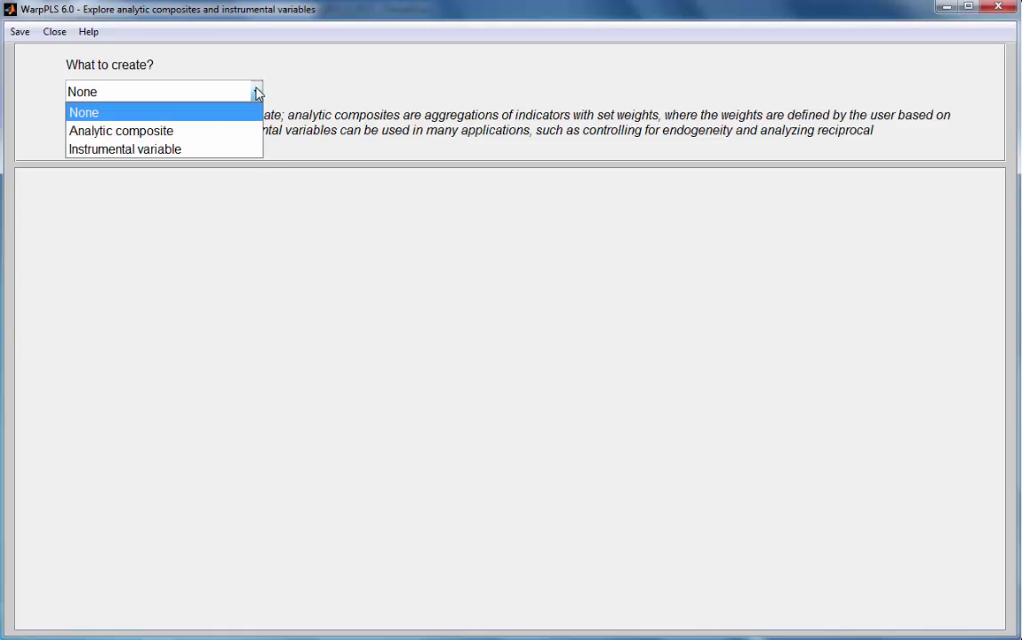
click(196, 151)
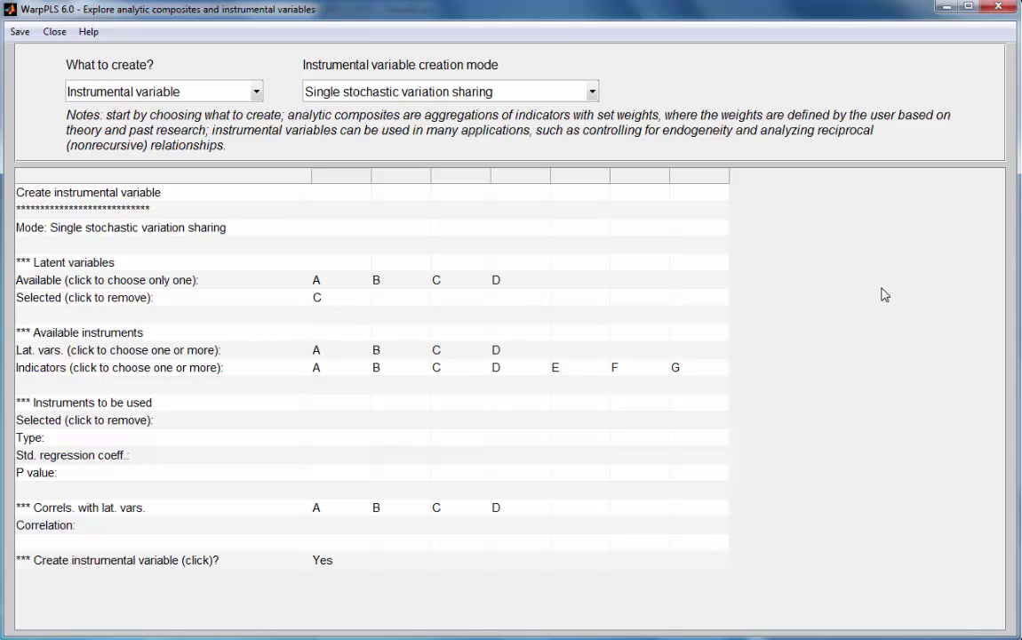
key(super+Down)
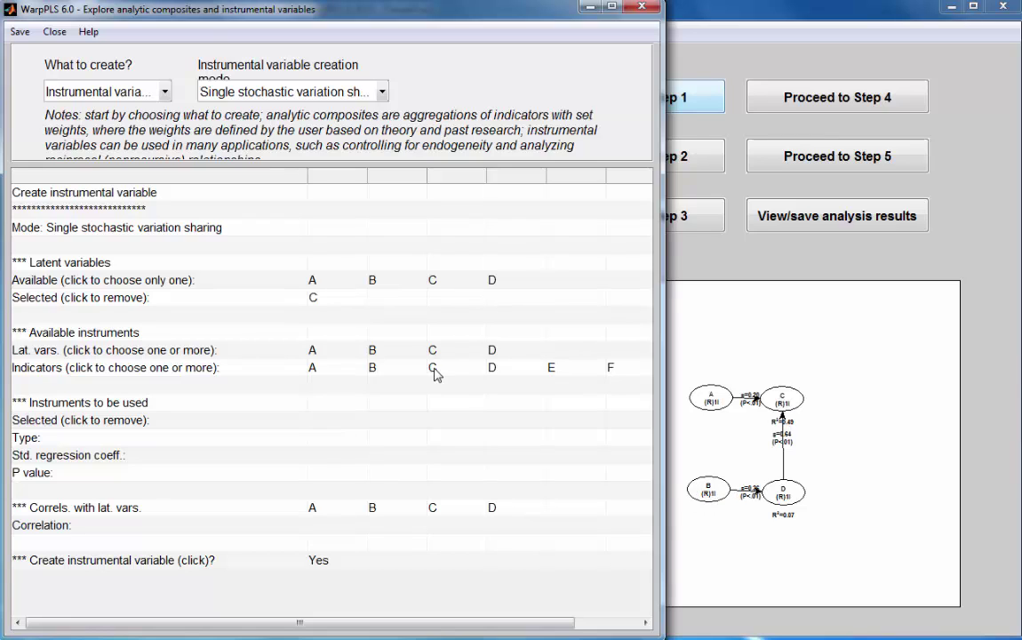
click(395, 353)
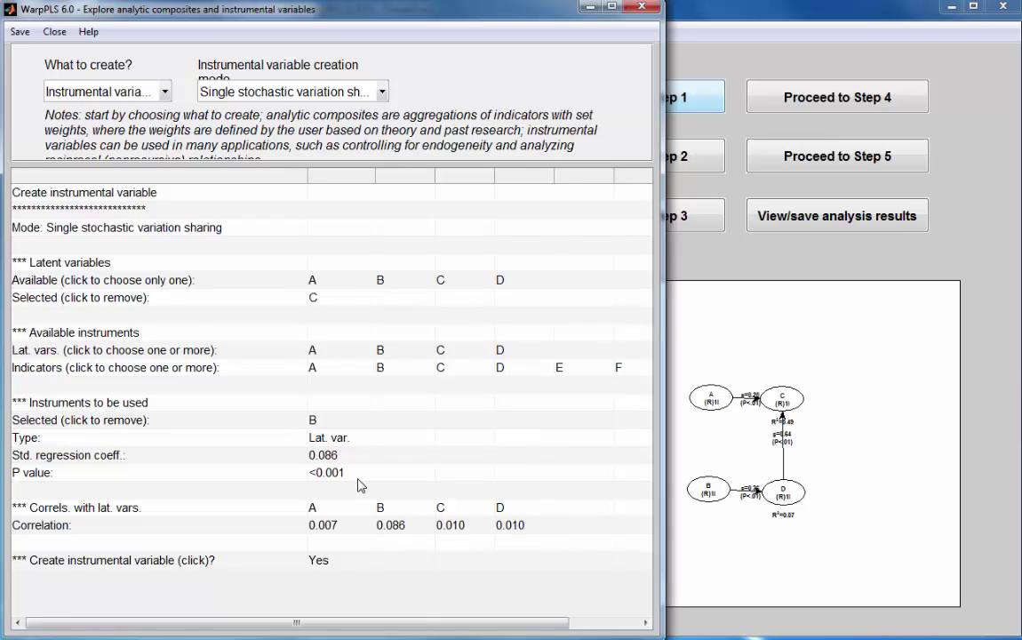
Create the instrumental variable under the name iv_C and return to the main window.
click(337, 567)
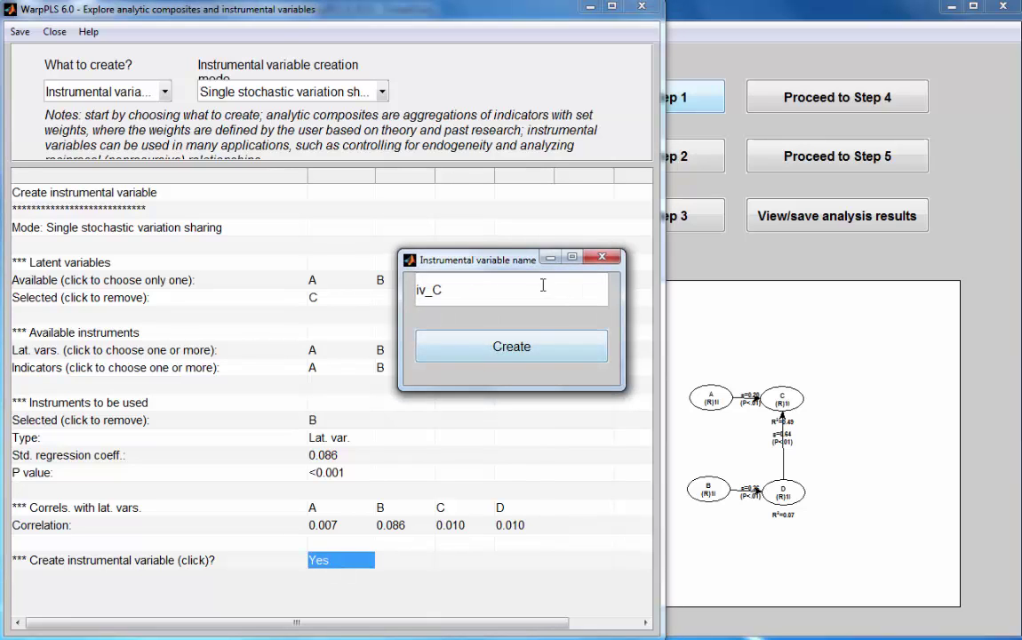
click(504, 349)
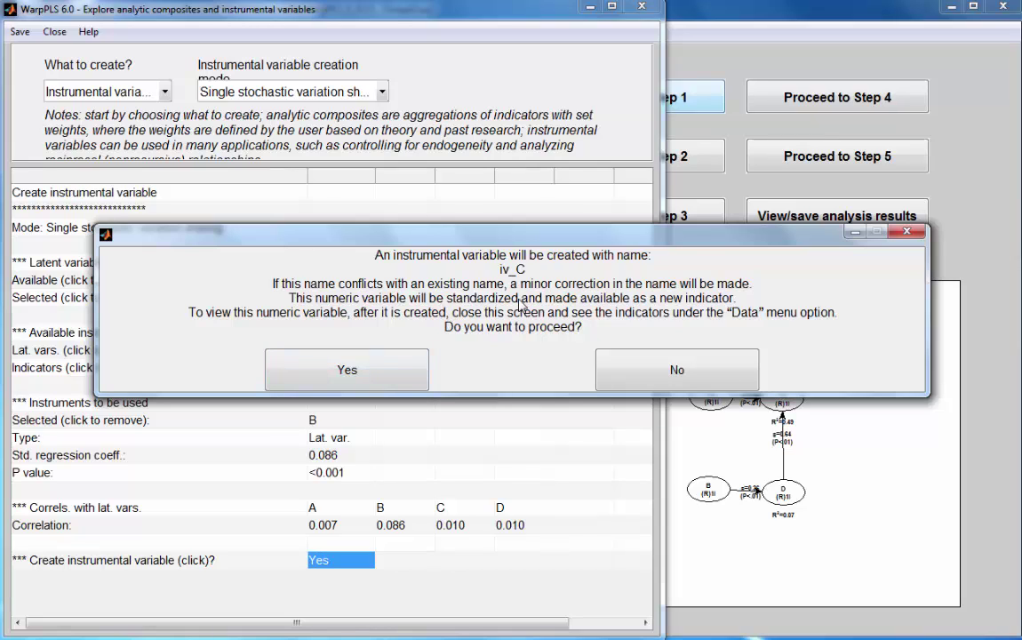
click(367, 378)
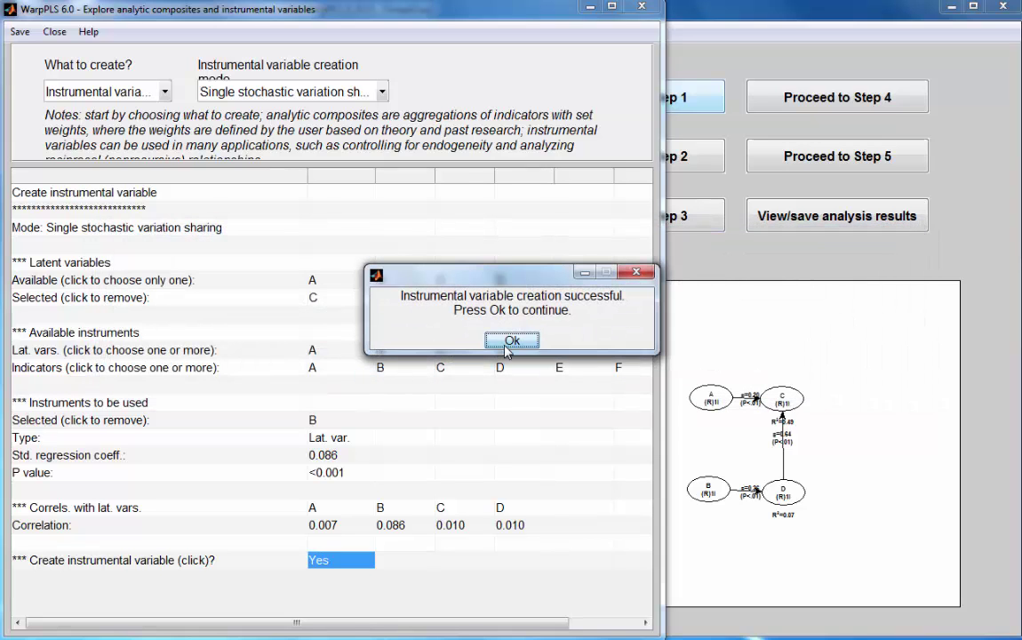
click(511, 338)
click(641, 7)
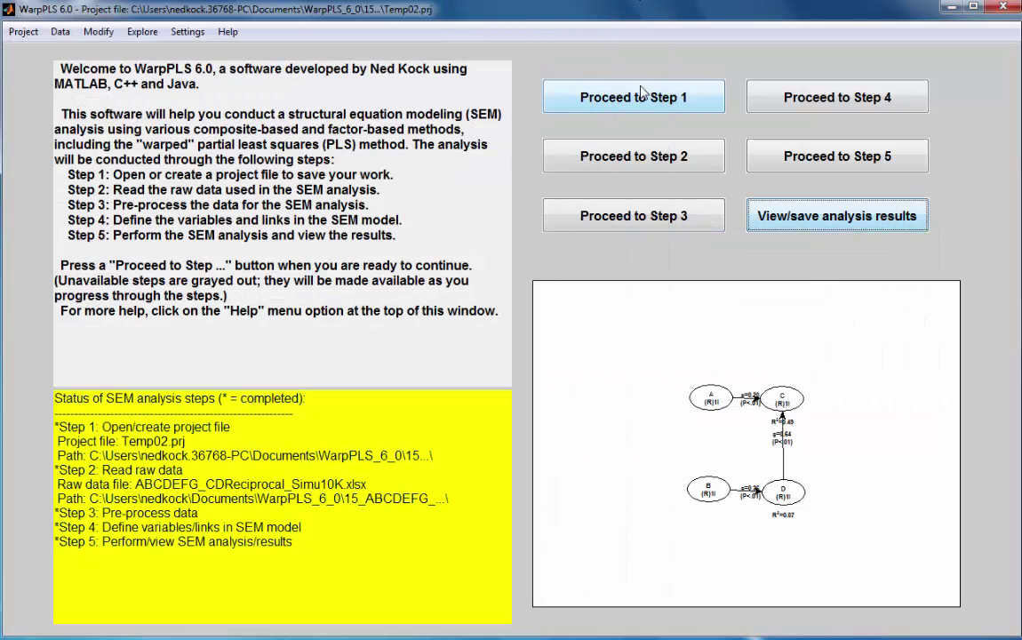
Reopen the Step 4 SEM model for editing and add a reflective latent variable iC above C, with iv_C as its indicator.
click(798, 98)
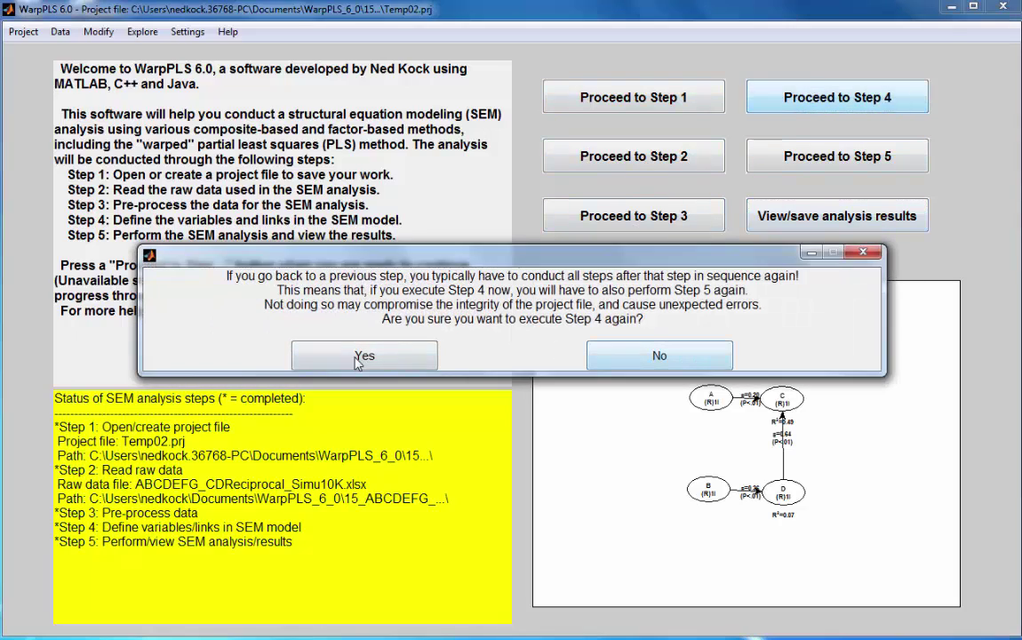
click(436, 353)
click(702, 228)
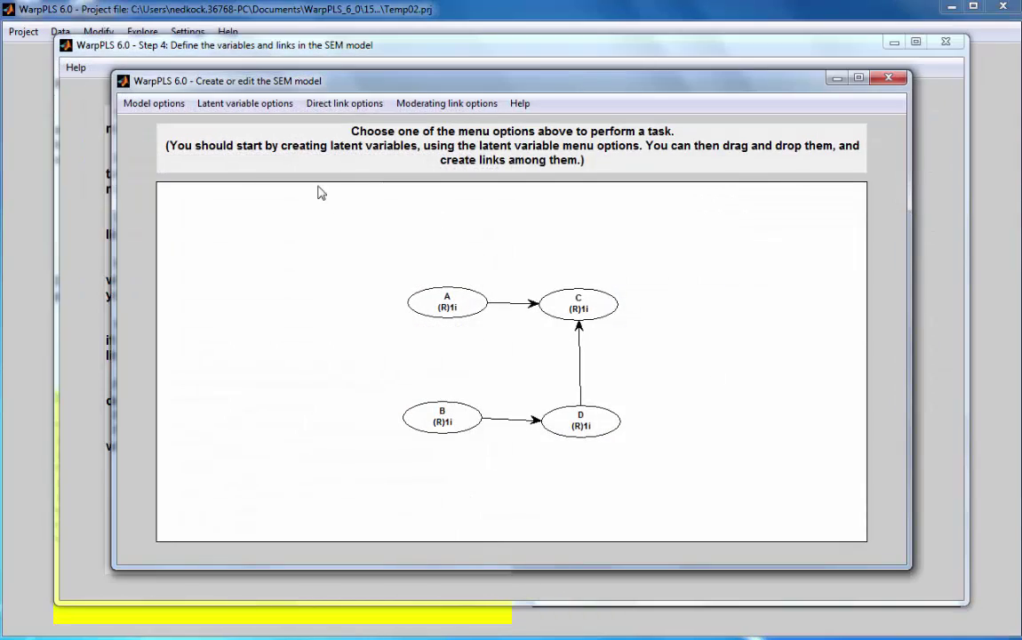
click(245, 103)
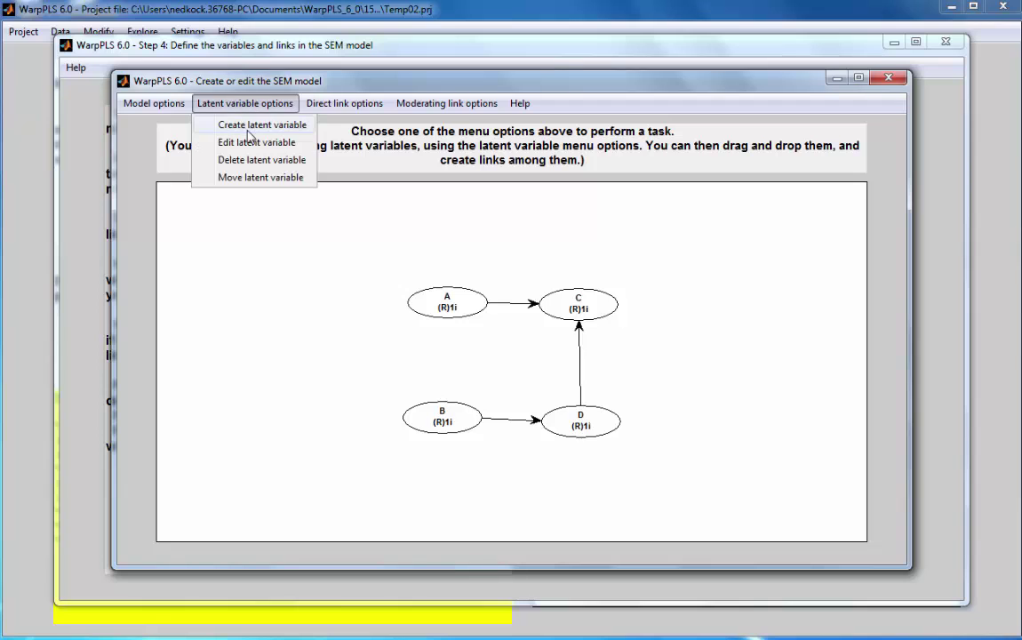
click(253, 126)
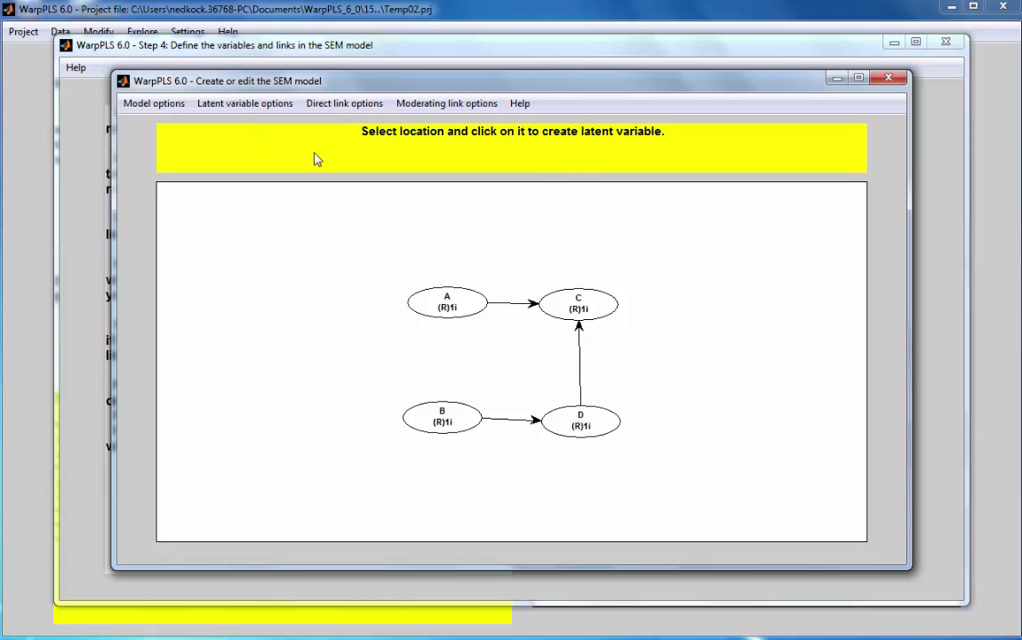
click(571, 240)
click(560, 308)
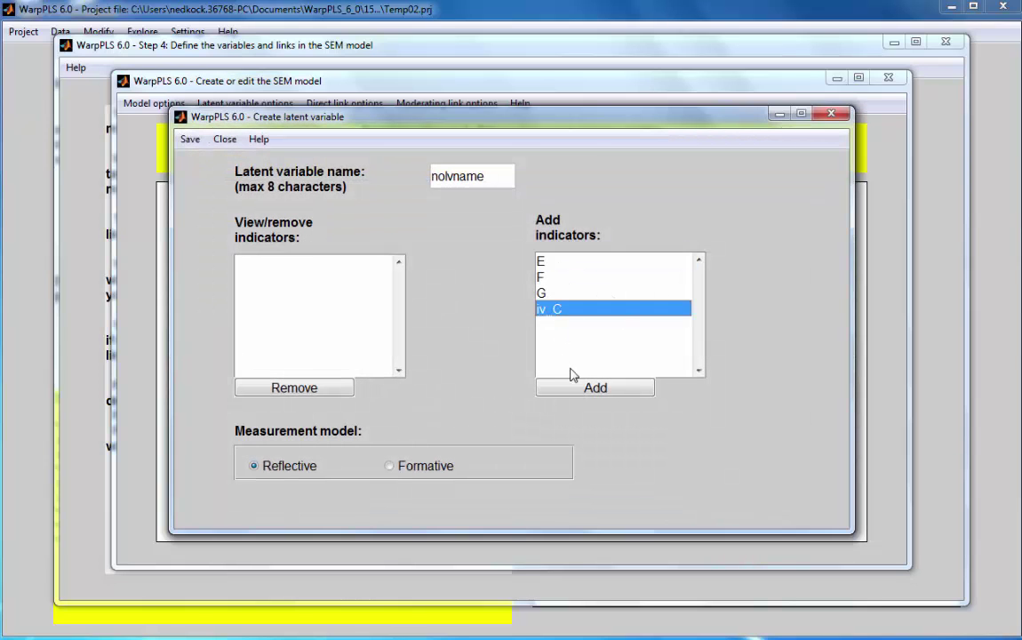
click(578, 389)
drag(502, 169, 430, 173)
text(iC)
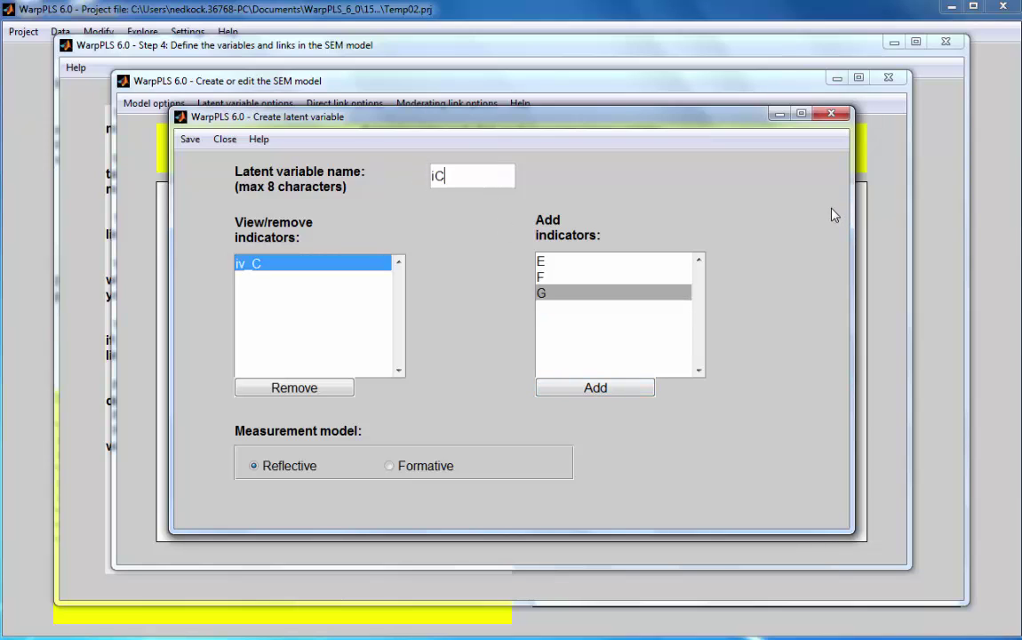
click(189, 142)
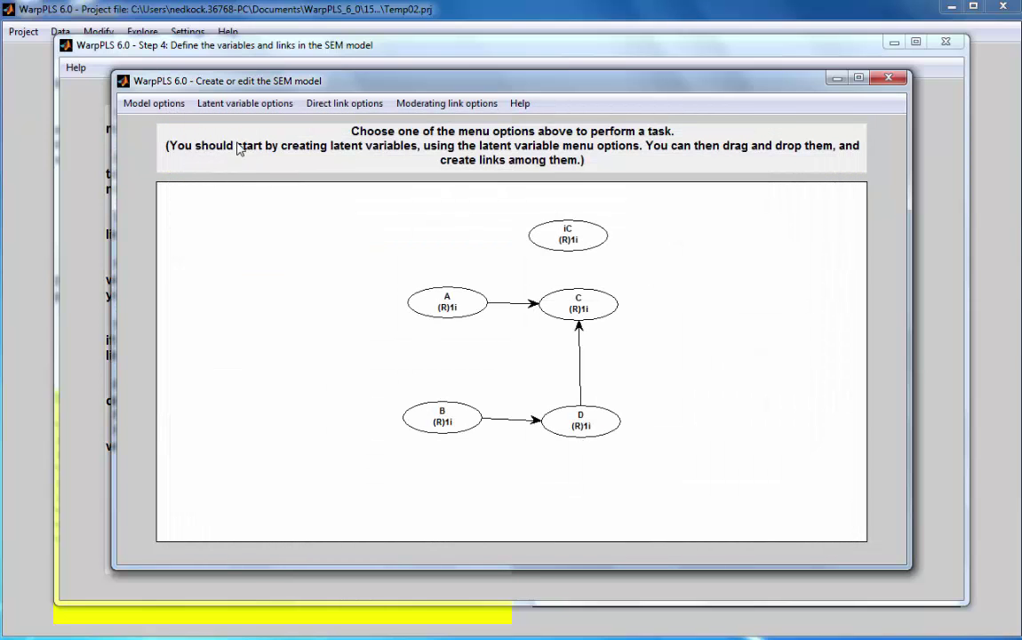
Create a direct link from iC to C and align iC directly above C.
click(340, 105)
click(342, 126)
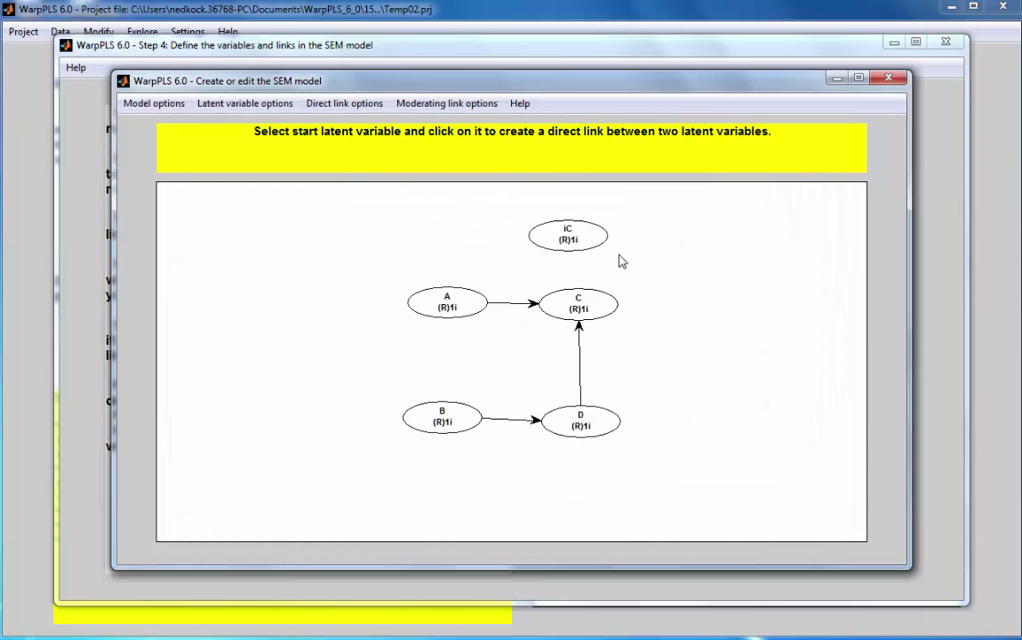
click(587, 235)
click(579, 305)
drag(569, 242, 580, 235)
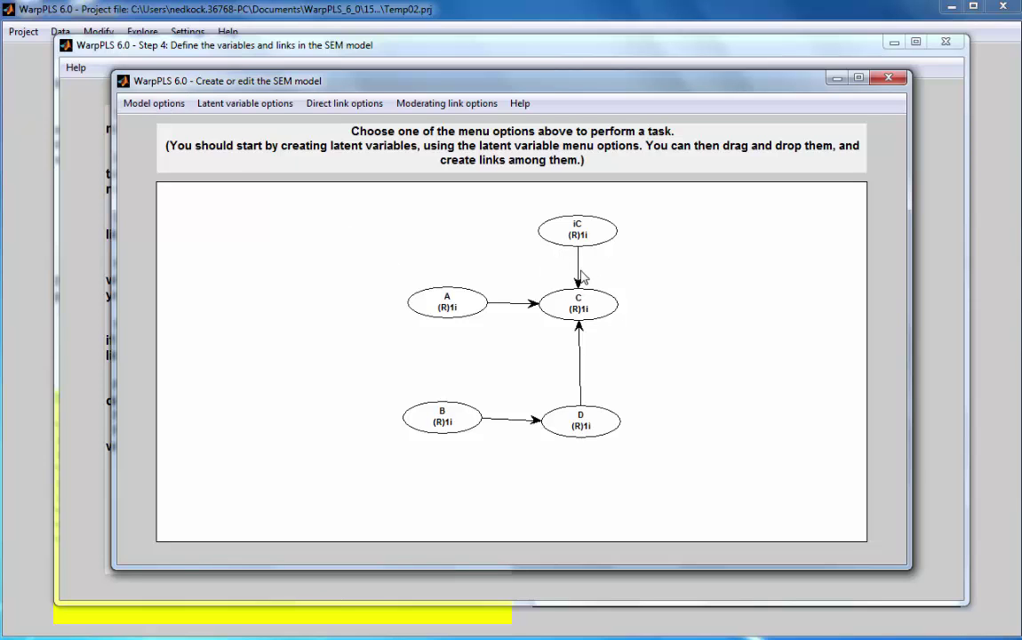
Save the edited SEM model and finish Step 4.
click(153, 103)
click(153, 127)
click(513, 340)
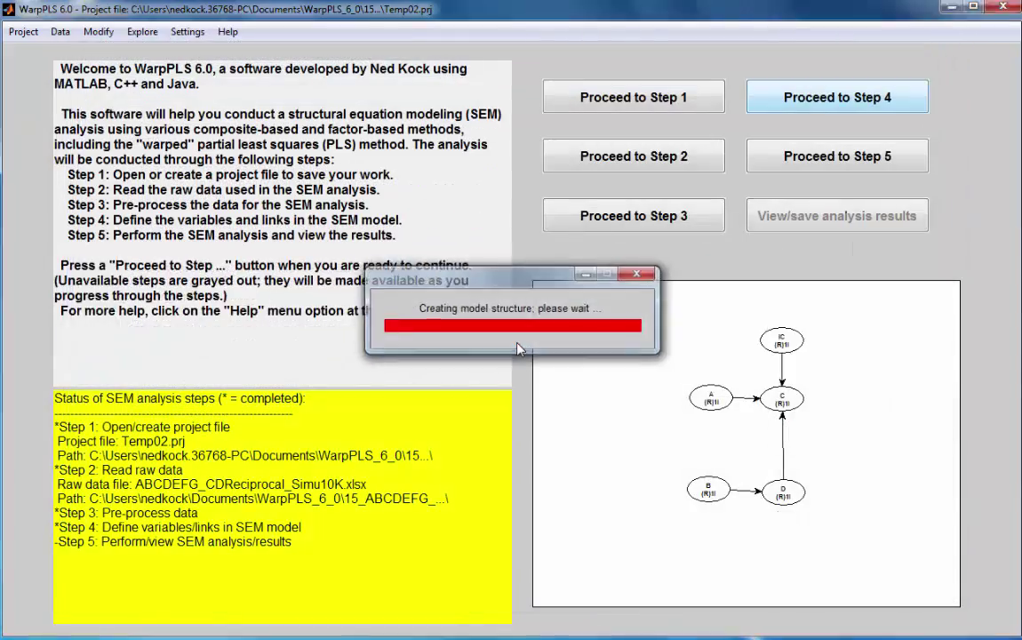
click(512, 358)
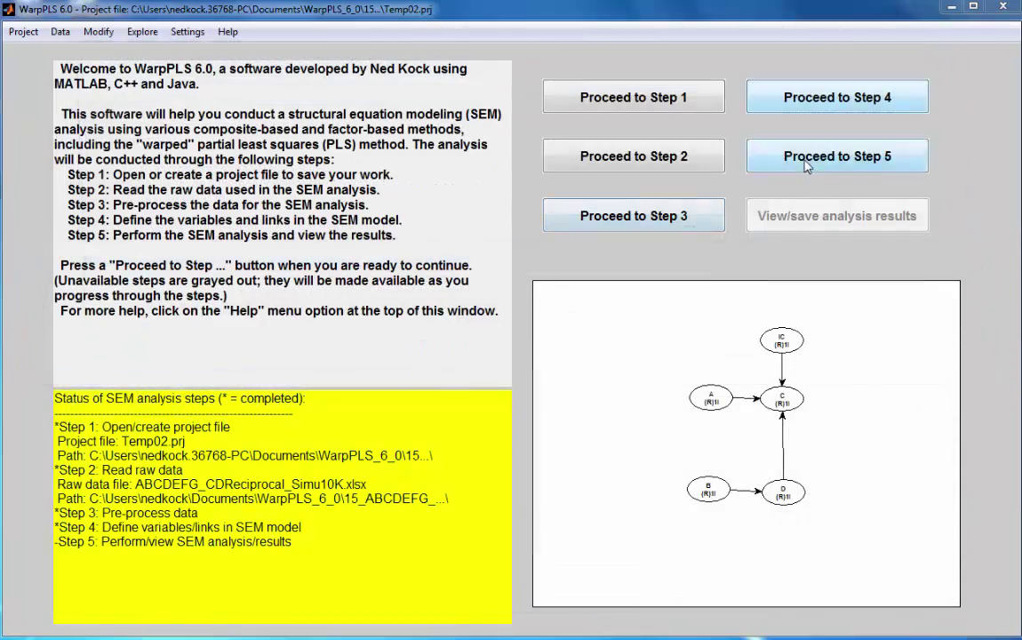
Run the Step 5 SEM analysis on the model with iC, review the results graph and close it.
click(806, 159)
click(766, 229)
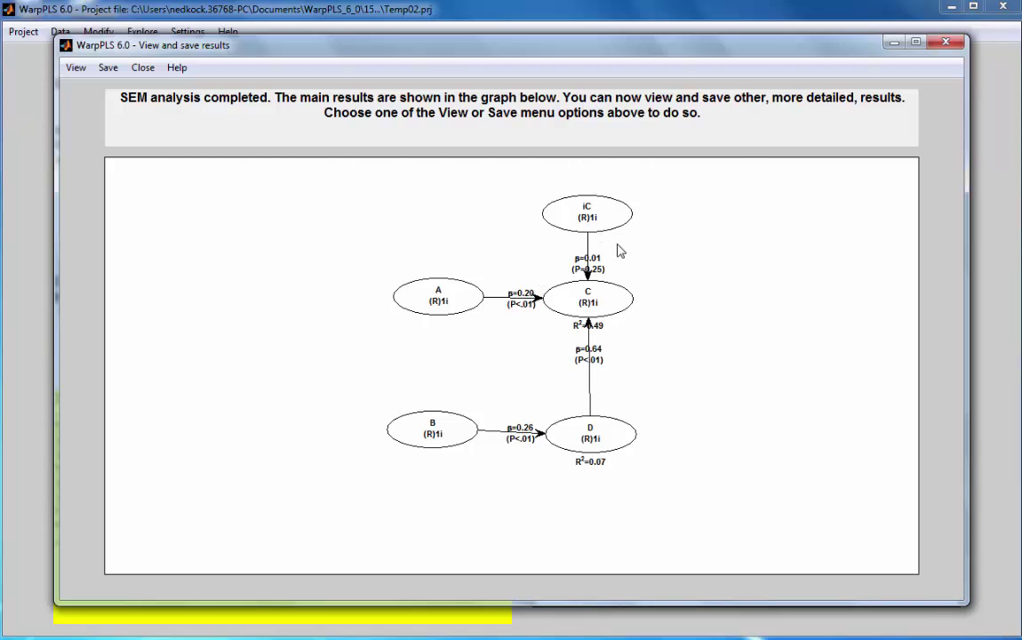
click(947, 40)
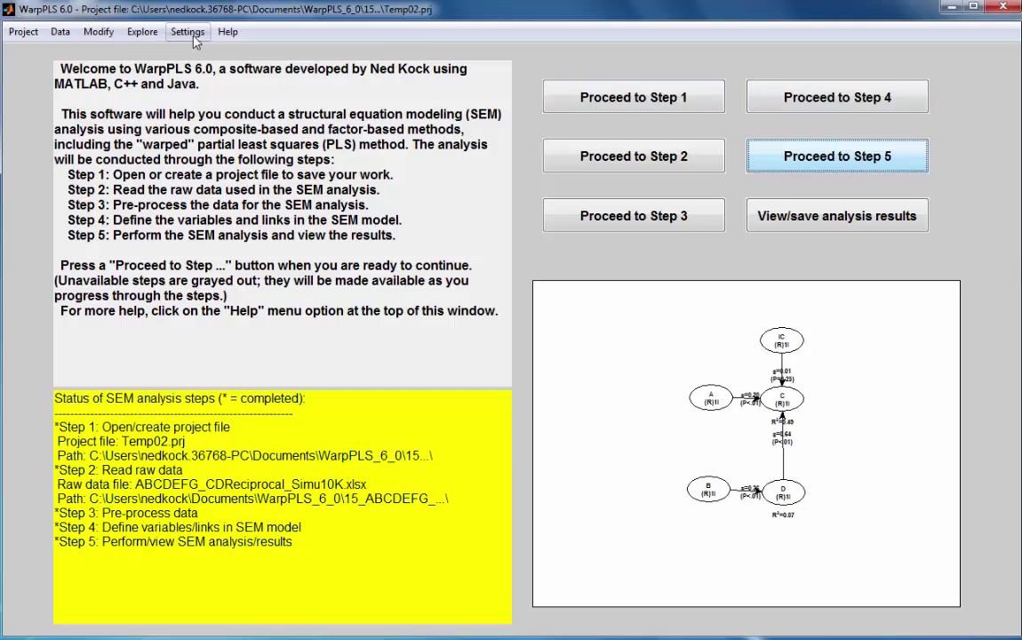
Compare the table of path coefficients and P values side by side with the results graph, then restore the graph window's place.
click(806, 222)
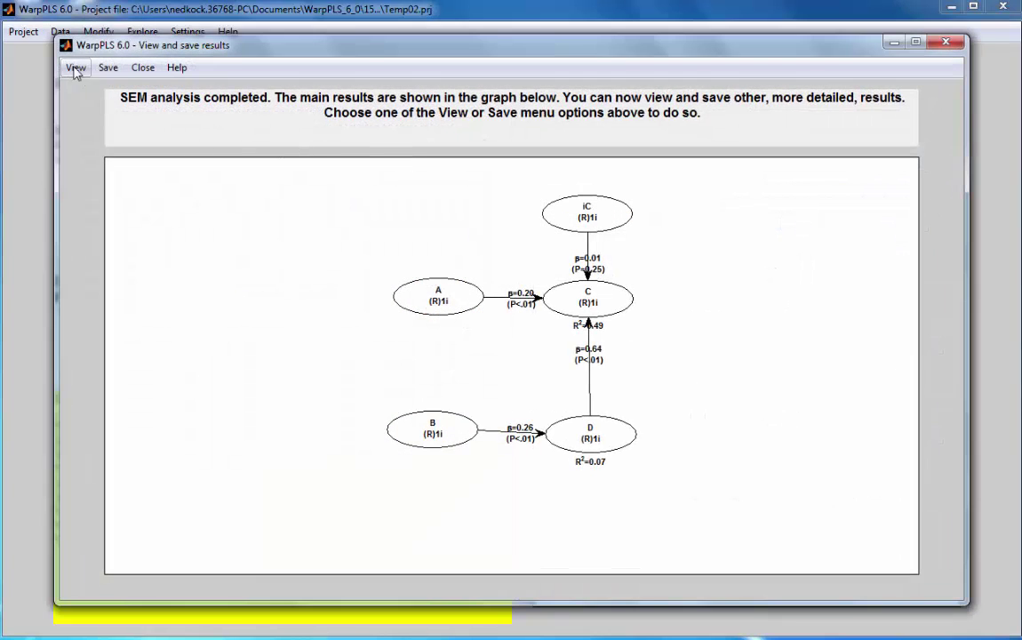
click(74, 69)
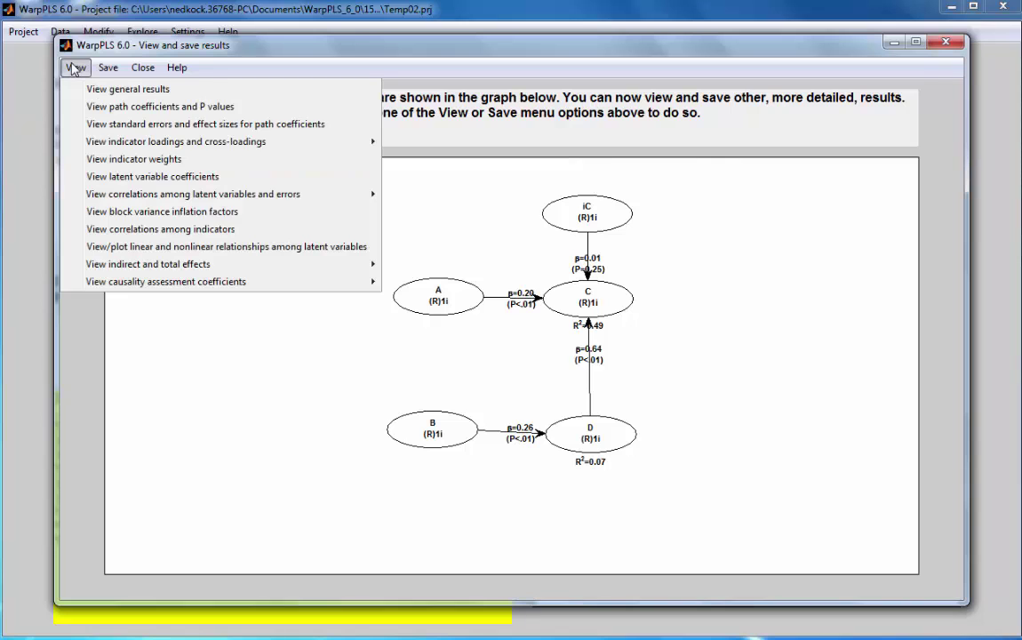
click(120, 107)
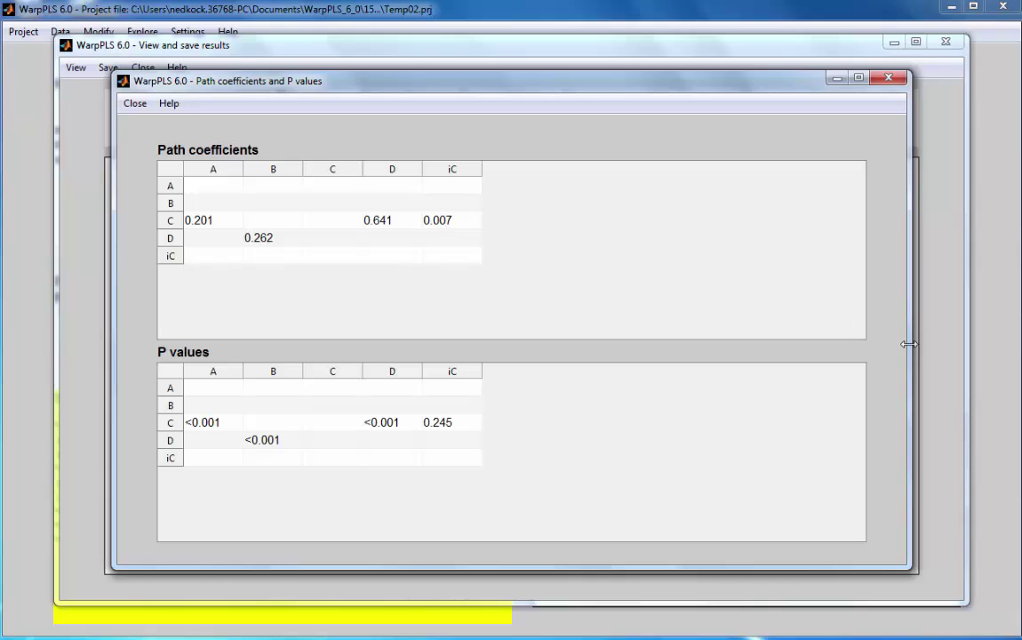
drag(908, 344, 336, 344)
drag(114, 146, 37, 146)
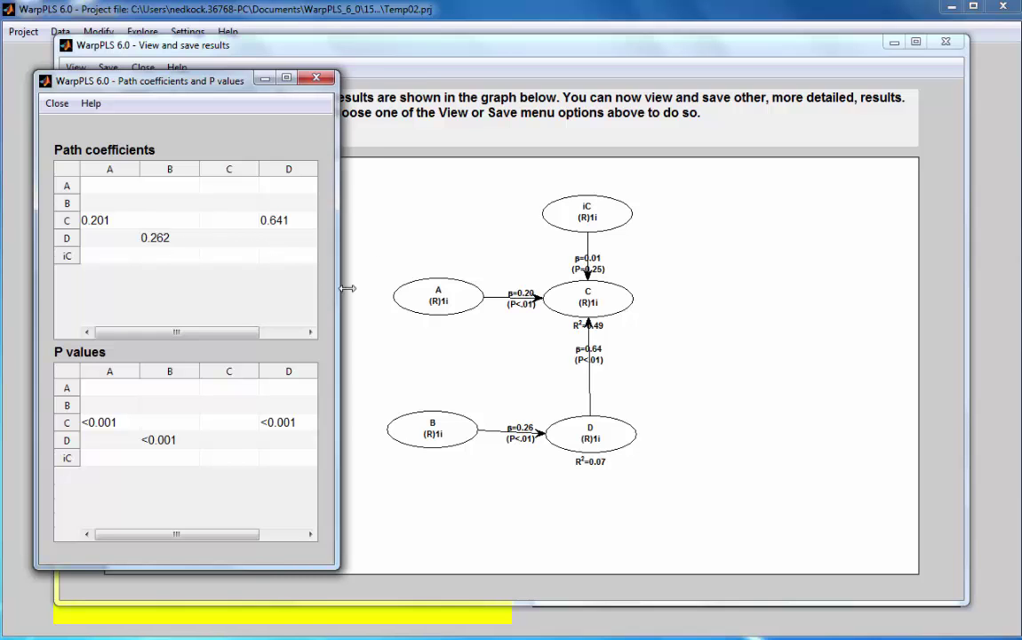
drag(508, 39, 513, 46)
drag(573, 70, 722, 66)
click(148, 81)
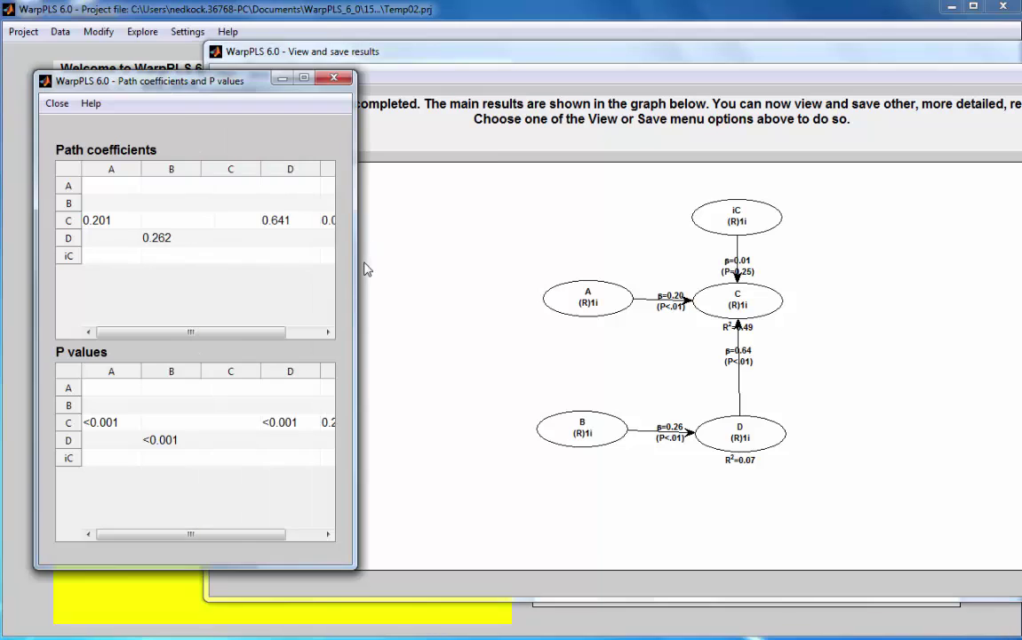
drag(358, 265, 456, 249)
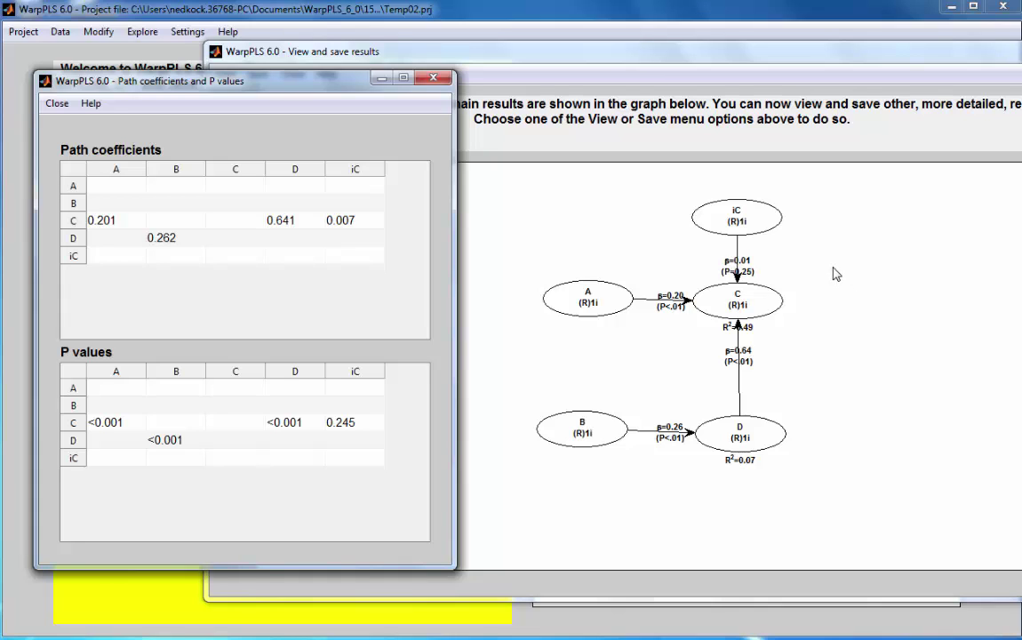
click(434, 80)
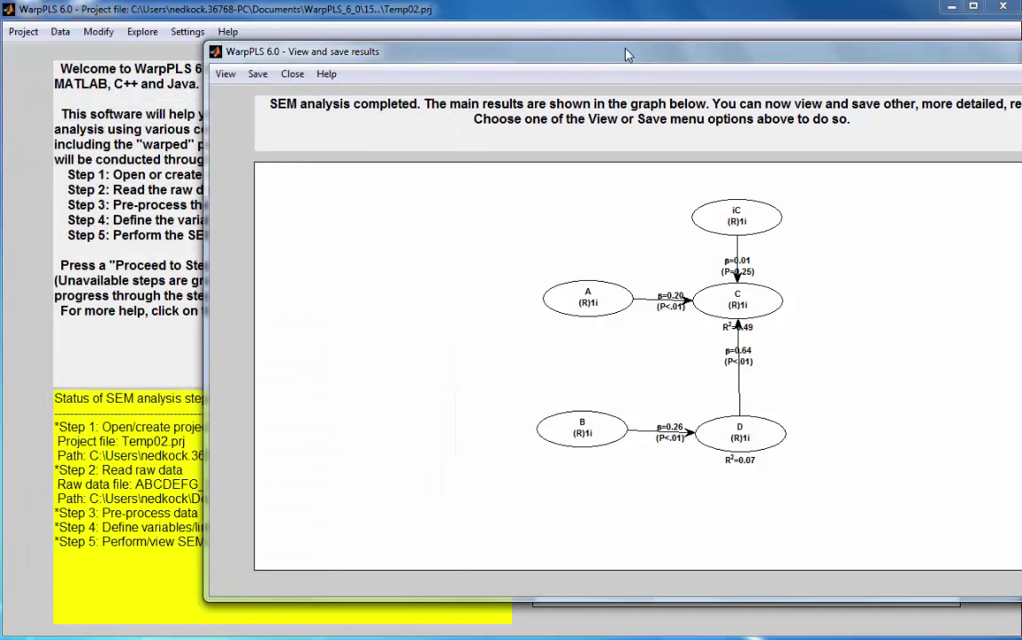
drag(627, 55, 492, 61)
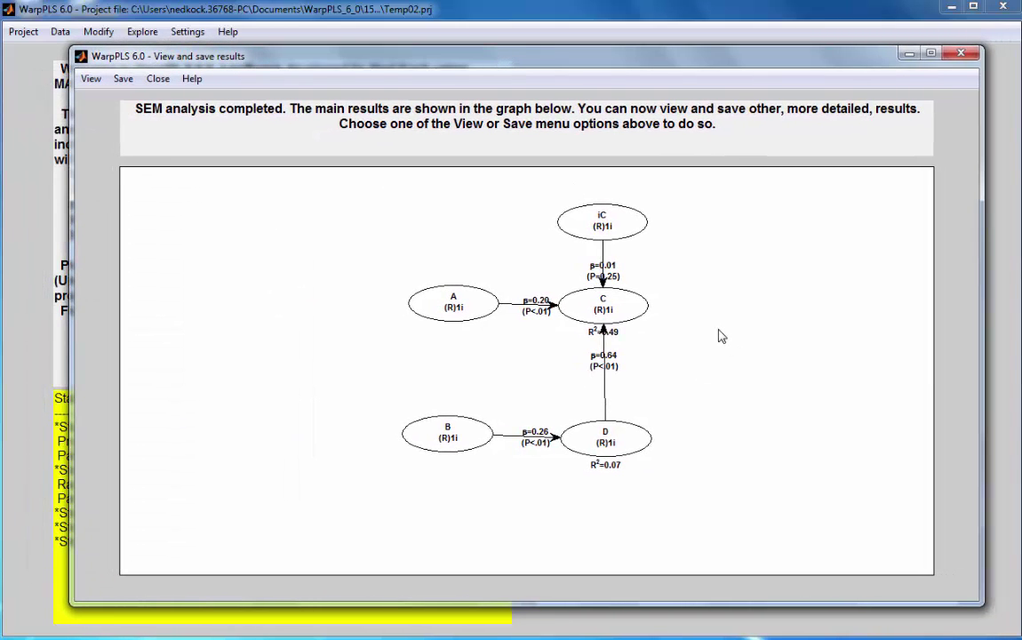